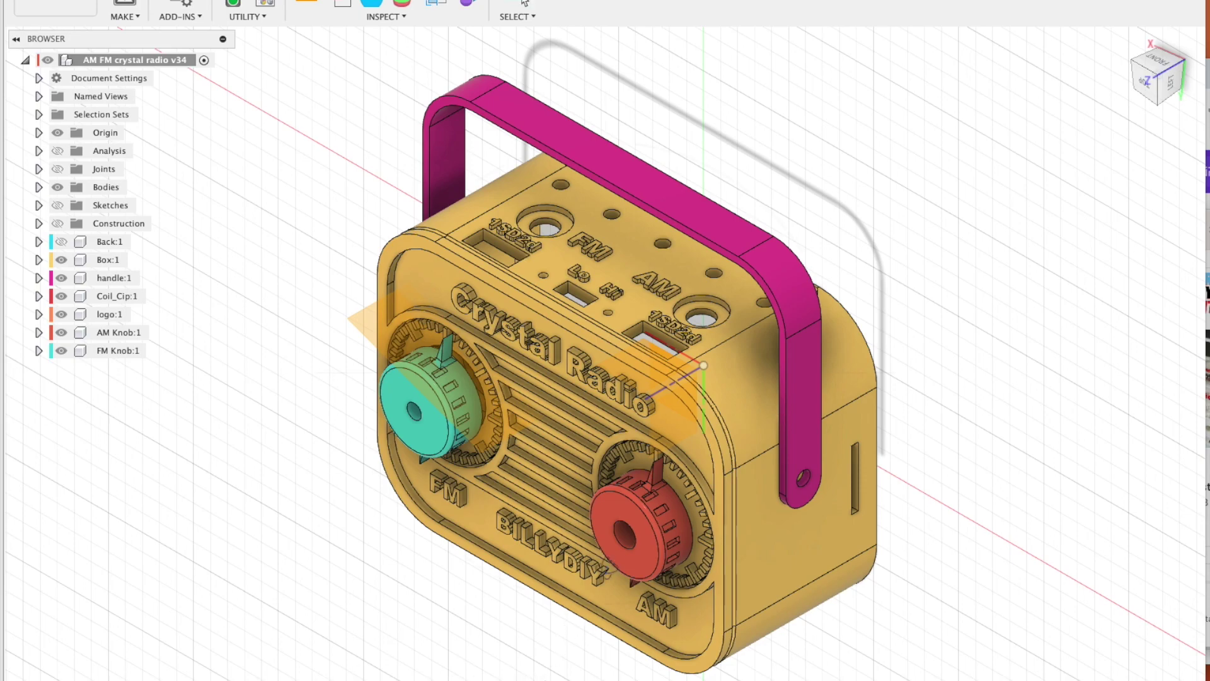
- Orbit the radio assembly until the ViewCube shows BOTTOM to inspect its underside
{"action": "middle_click_drag", "start_coordinate": [888, 442], "coordinate": [727, 155], "text": "shift"}
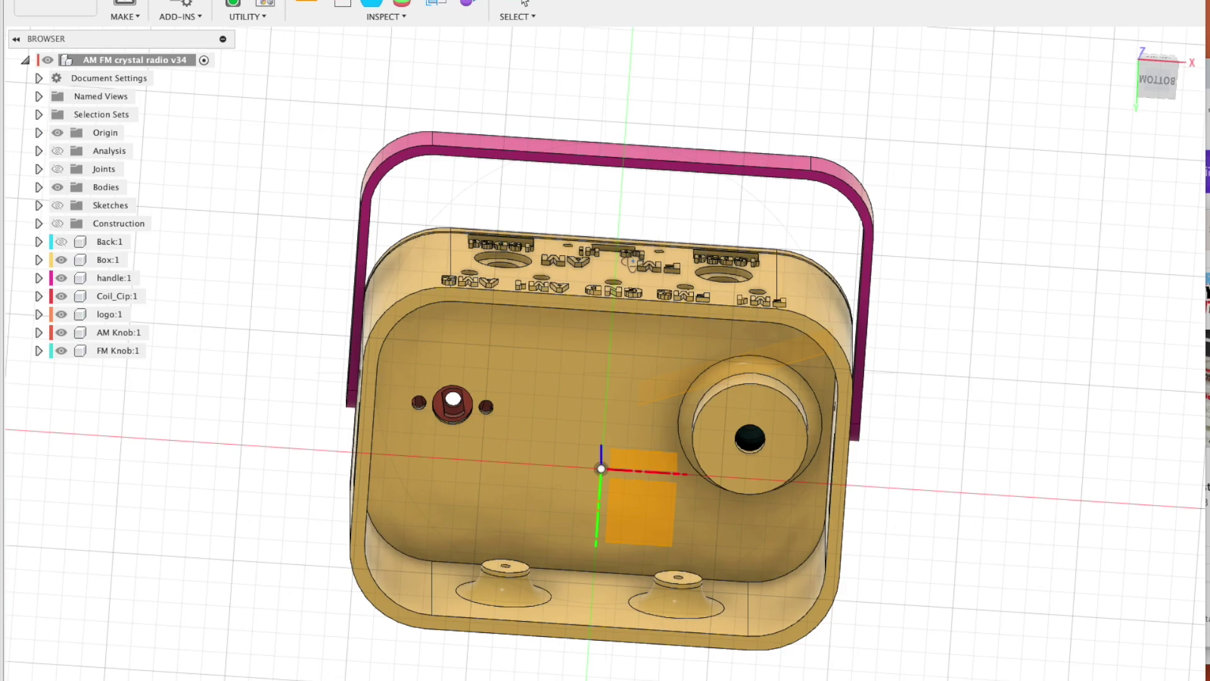
- Orbit round to the radio's front, leave Orbit, and hide handle:1 in the browser
{"action": "middle_click_drag", "start_coordinate": [727, 155], "coordinate": [475, 81], "text": "shift"}
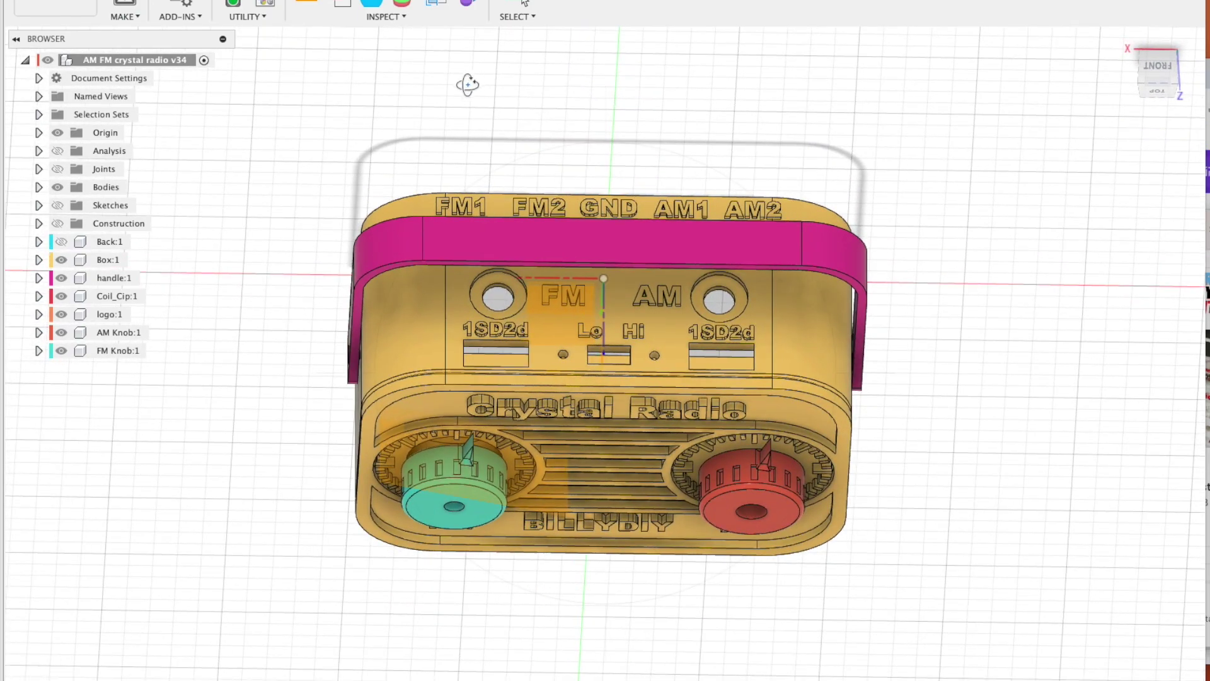
{"action": "key", "text": "Escape"}
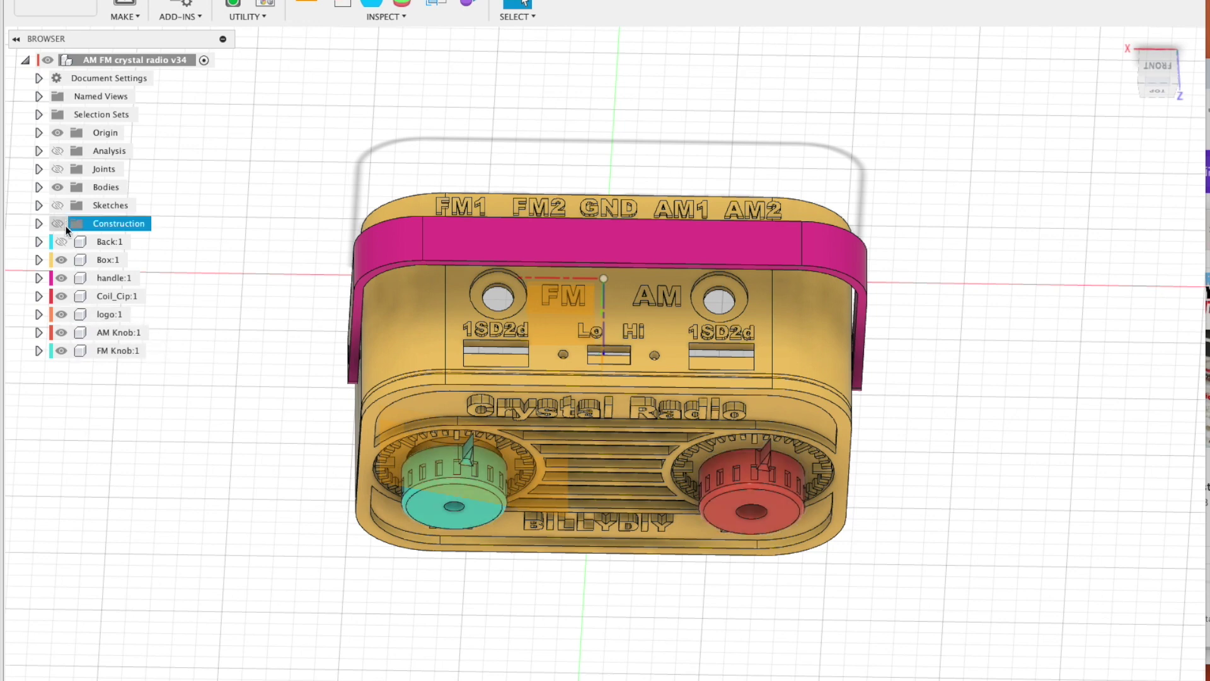
{"action": "left_click", "coordinate": [65, 264]}
{"action": "left_click", "coordinate": [58, 277]}
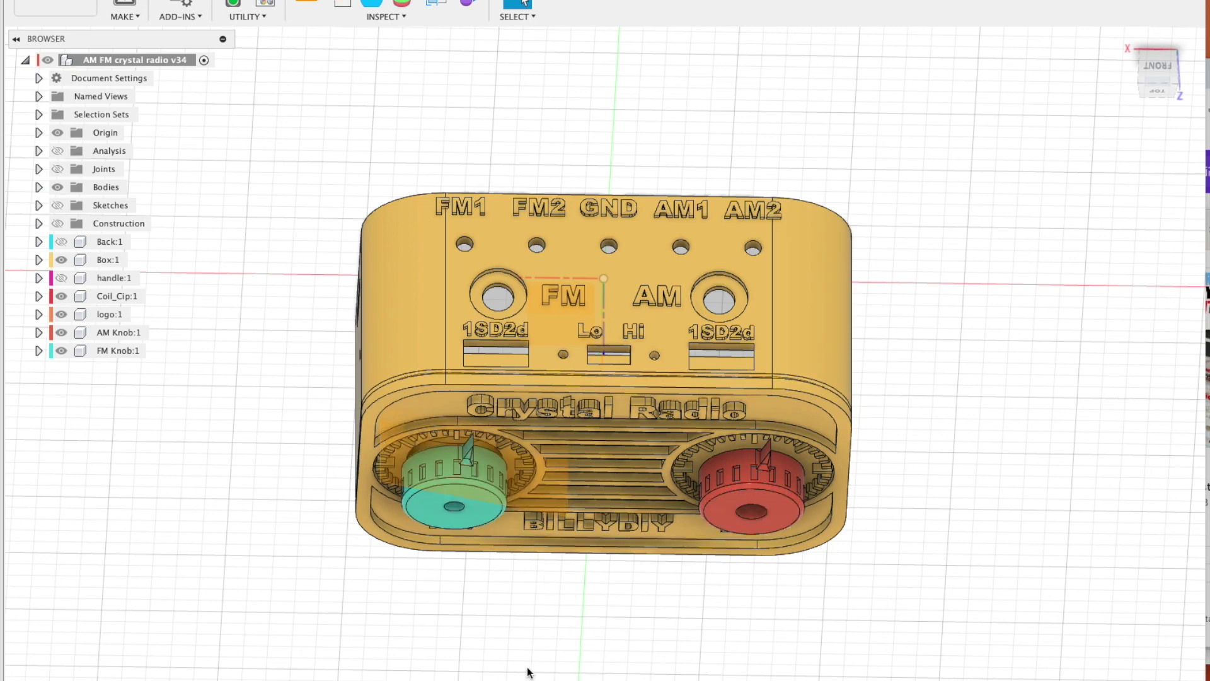
- From a diagonal view, expand Box:1 and its Bodies folder, then hide the main body
{"action": "middle_click_drag", "start_coordinate": [576, 570], "coordinate": [620, 397], "text": "shift"}
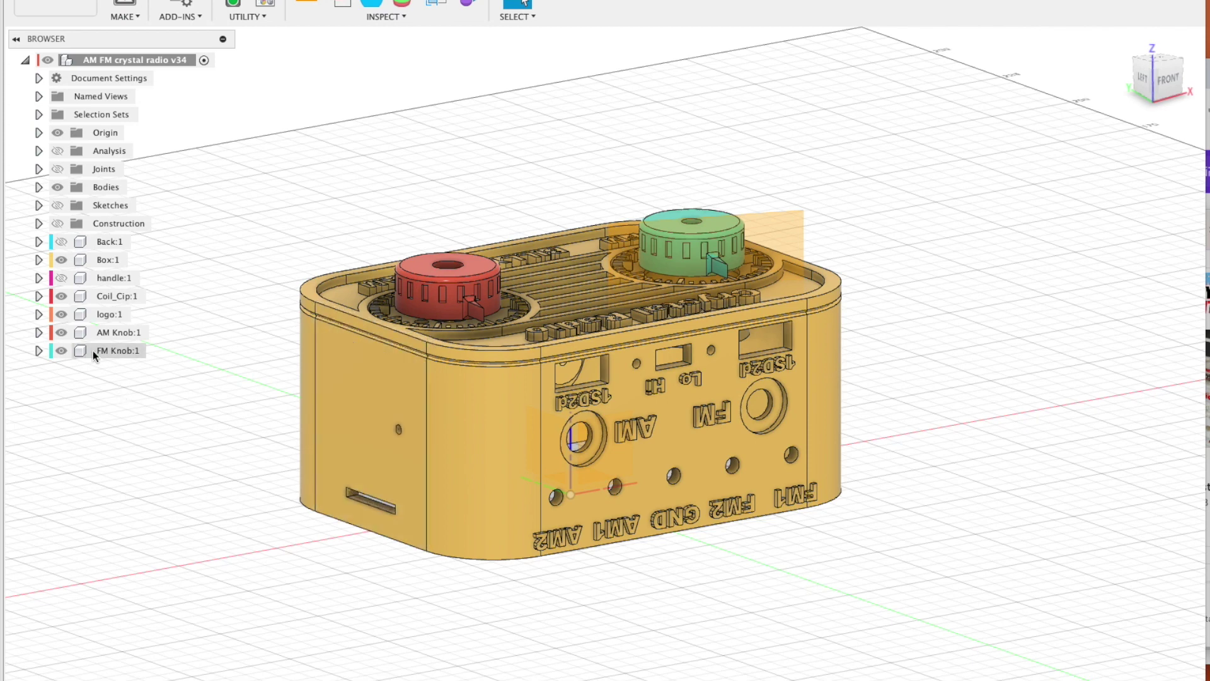
{"action": "left_click", "coordinate": [57, 277]}
{"action": "key", "text": "Escape"}
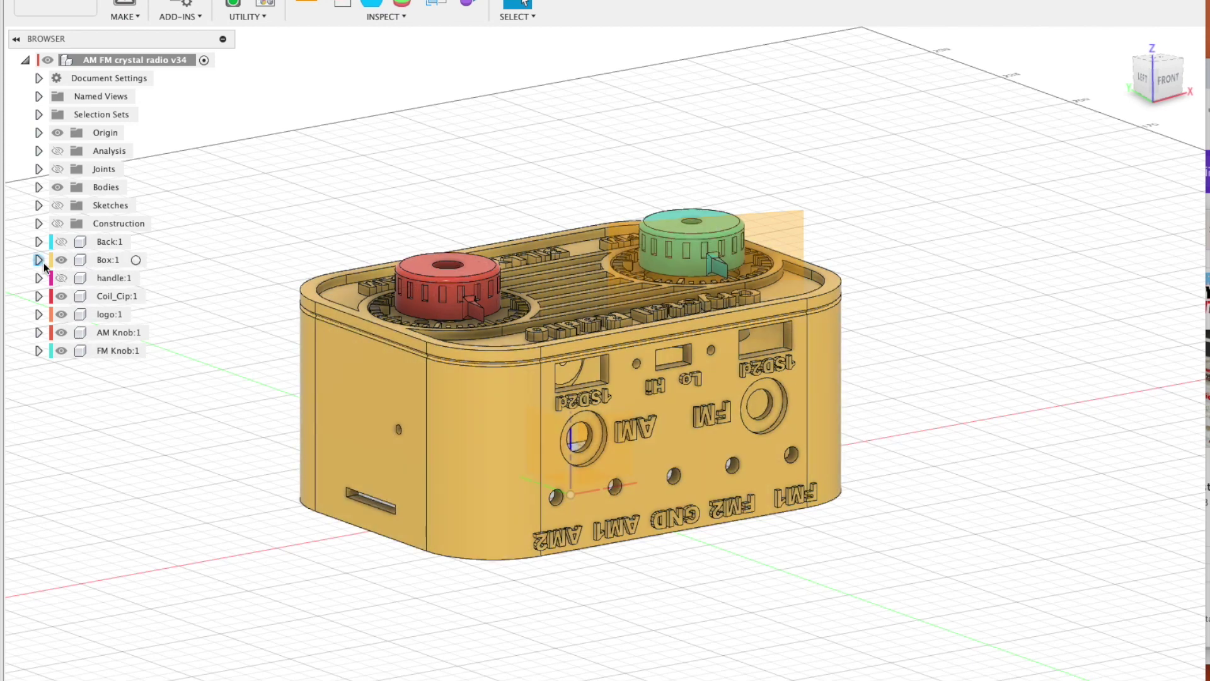
{"action": "left_click", "coordinate": [39, 259]}
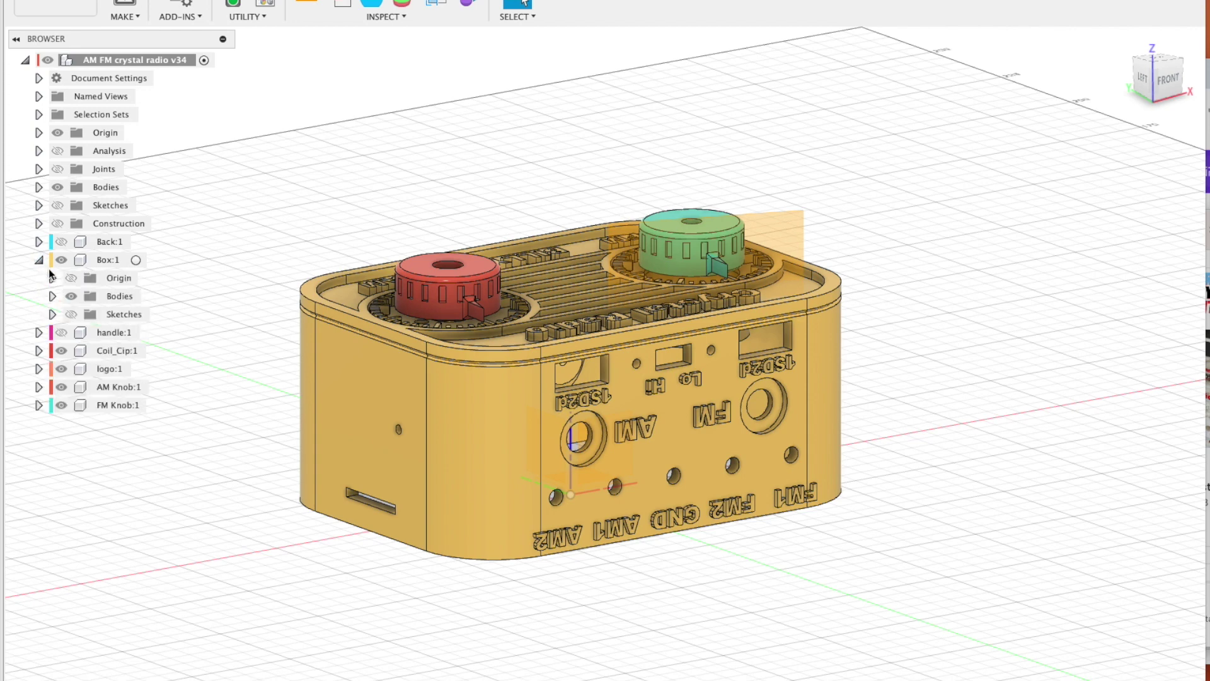
{"action": "left_click", "coordinate": [52, 296]}
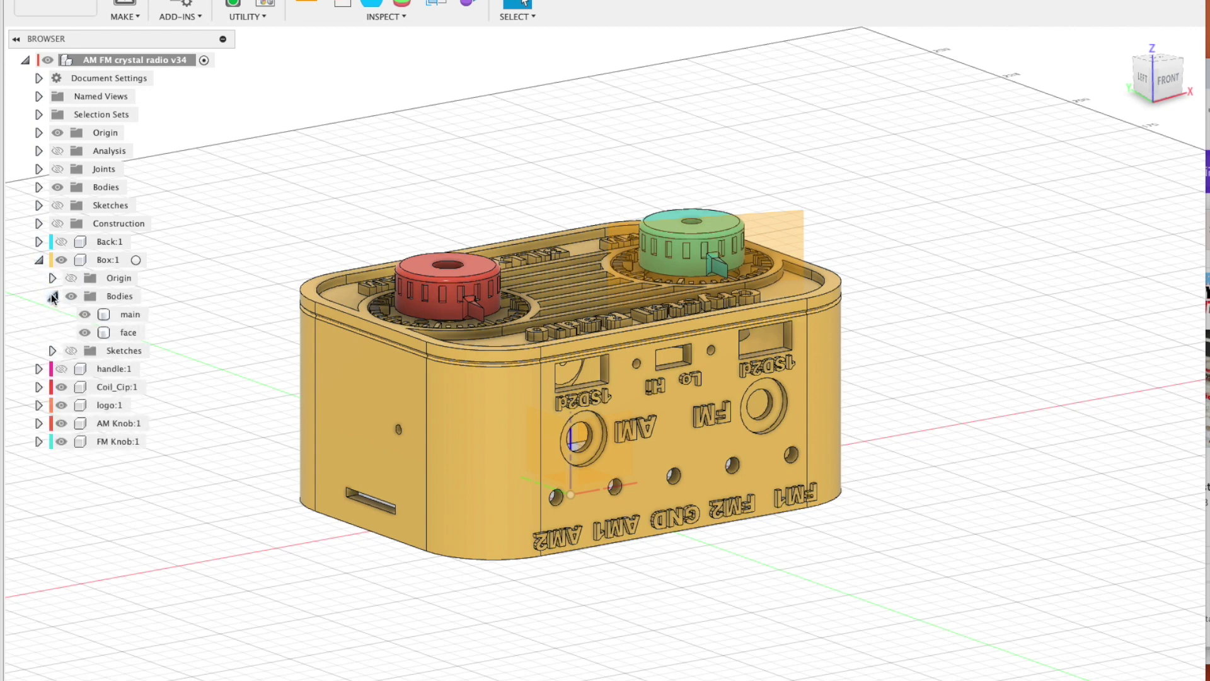
{"action": "left_click", "coordinate": [84, 314]}
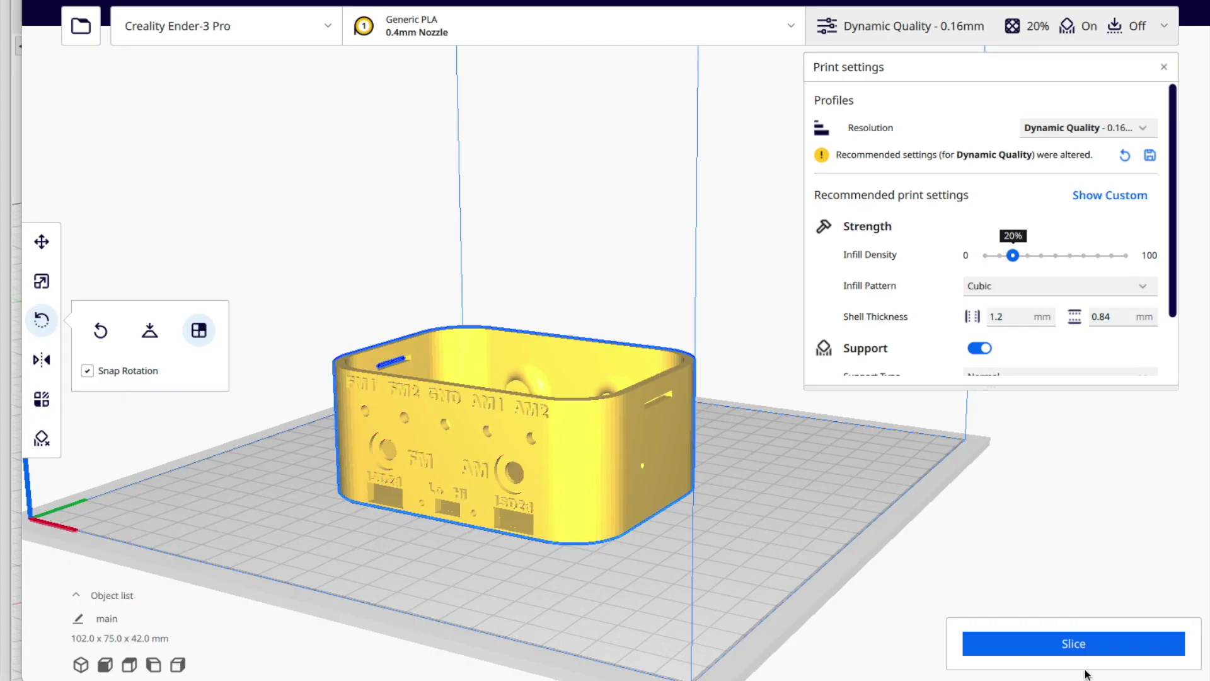
- Slice the main box in Cura (10 hours 31 minutes, 55 g)
{"action": "left_click", "coordinate": [1078, 655]}
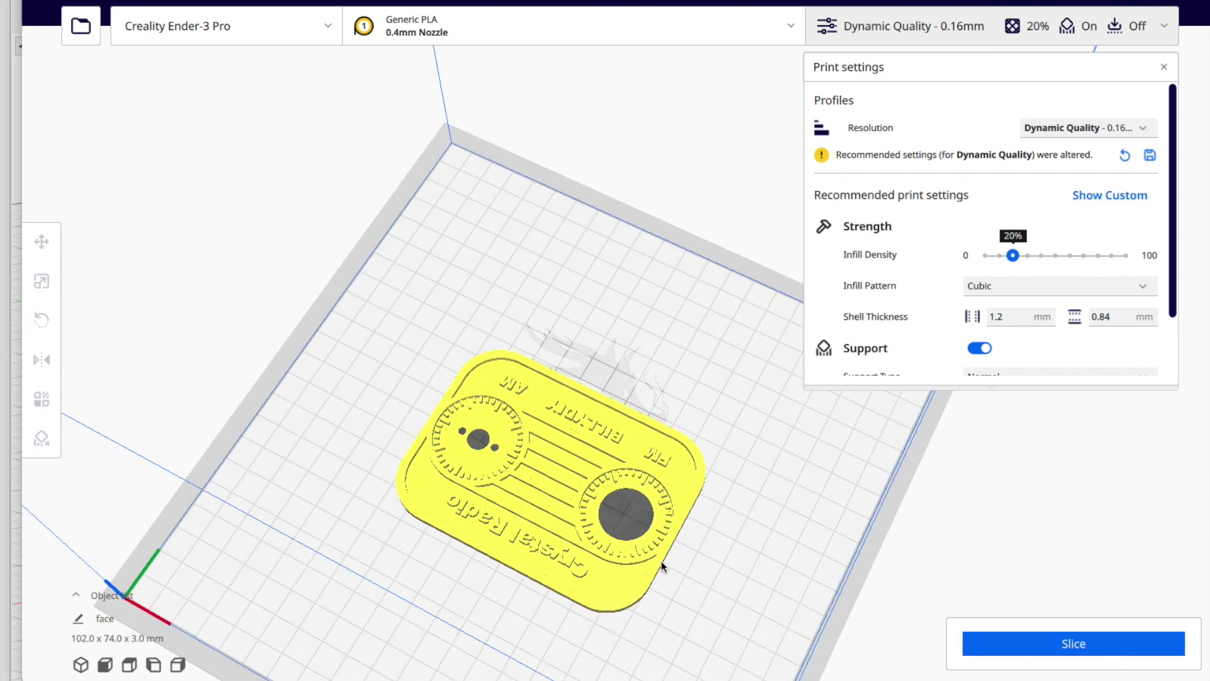
- Slice the face plate again with Support turned off (2 hours 5 minutes, 13 g)
{"action": "right_click_drag", "start_coordinate": [665, 530], "coordinate": [658, 447]}
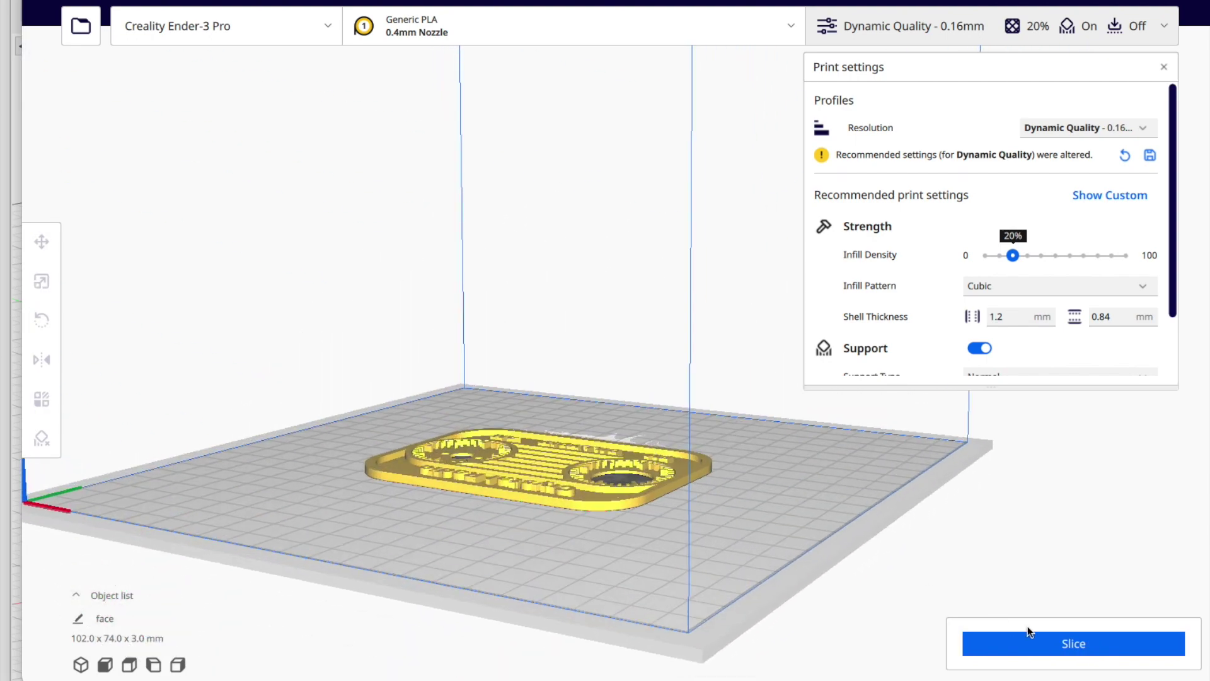
{"action": "left_click", "coordinate": [1058, 636]}
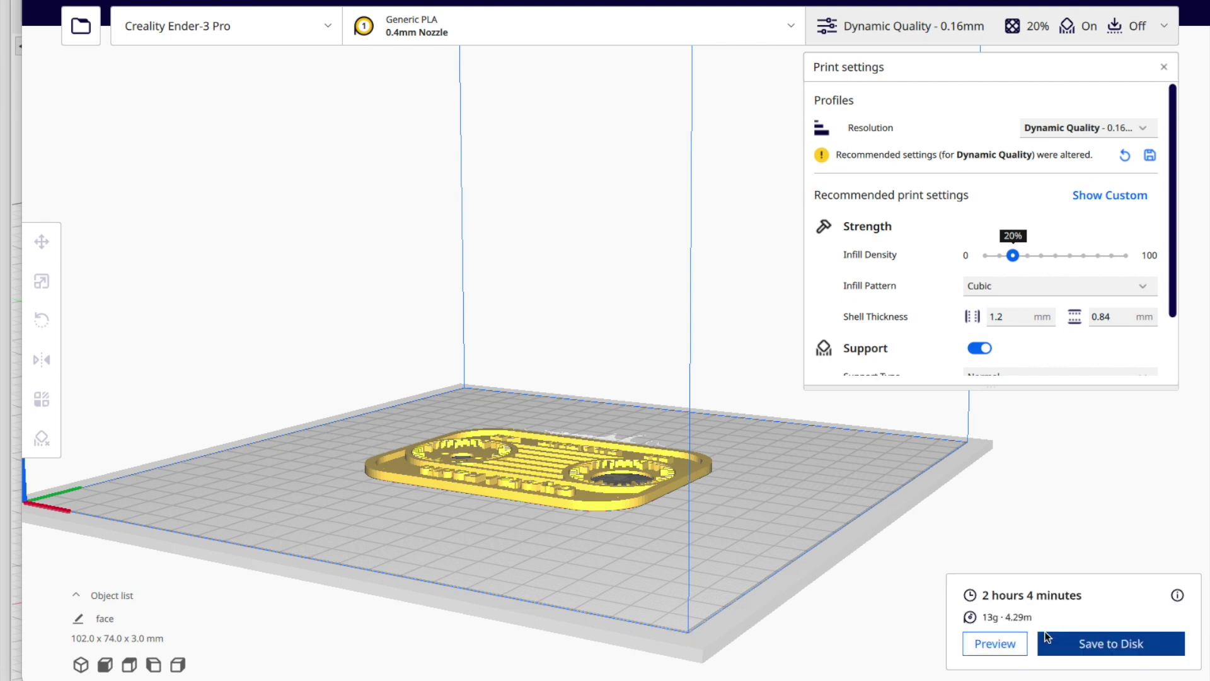
{"action": "left_click", "coordinate": [1082, 27]}
{"action": "left_click", "coordinate": [1082, 28]}
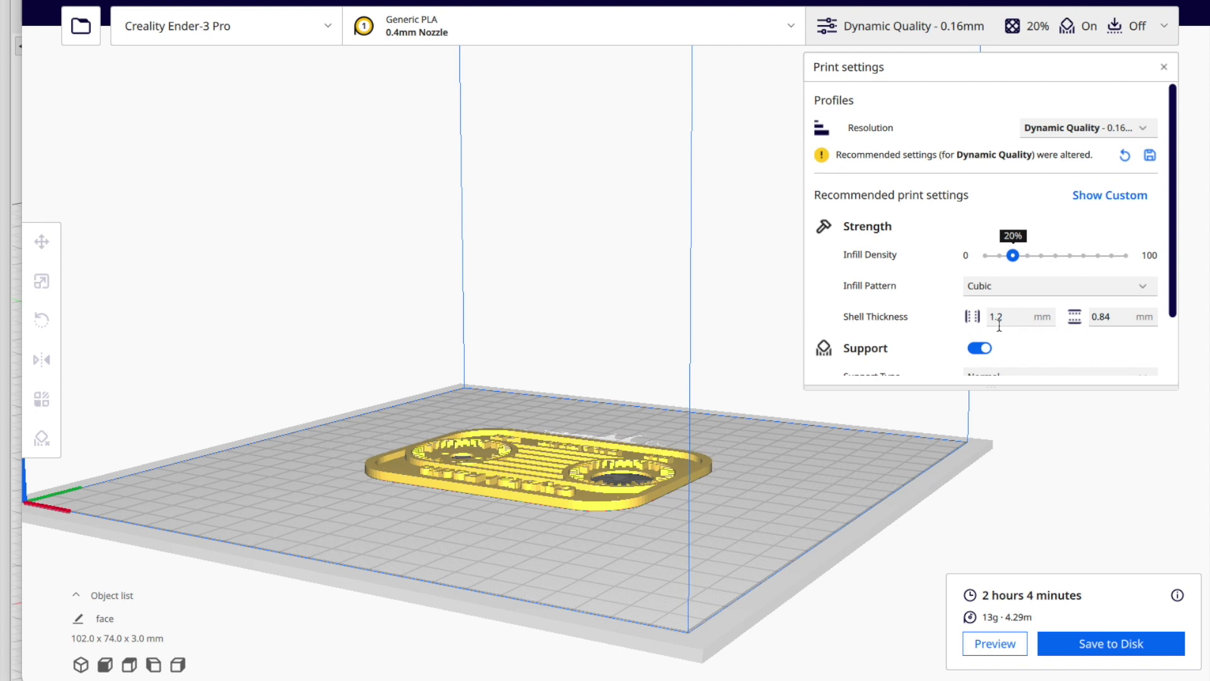
{"action": "left_click", "coordinate": [979, 348]}
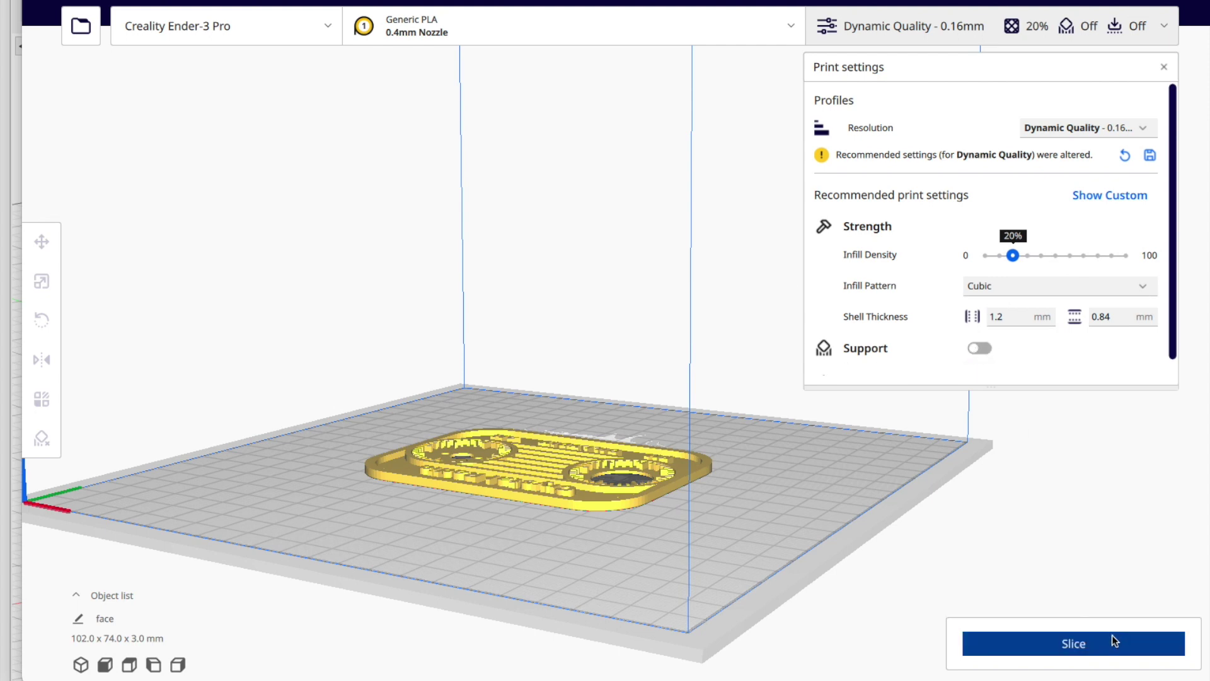
{"action": "left_click", "coordinate": [1092, 644]}
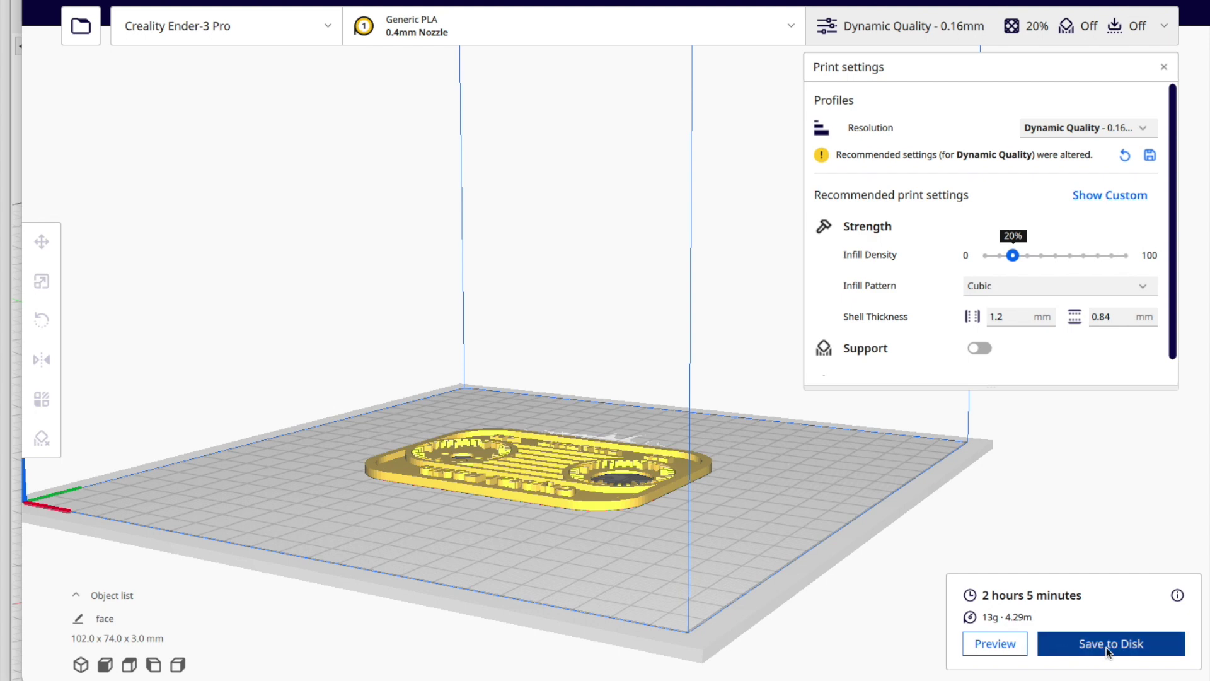
- Save the sliced face plate as face.gcode
{"action": "left_click", "coordinate": [1106, 648]}
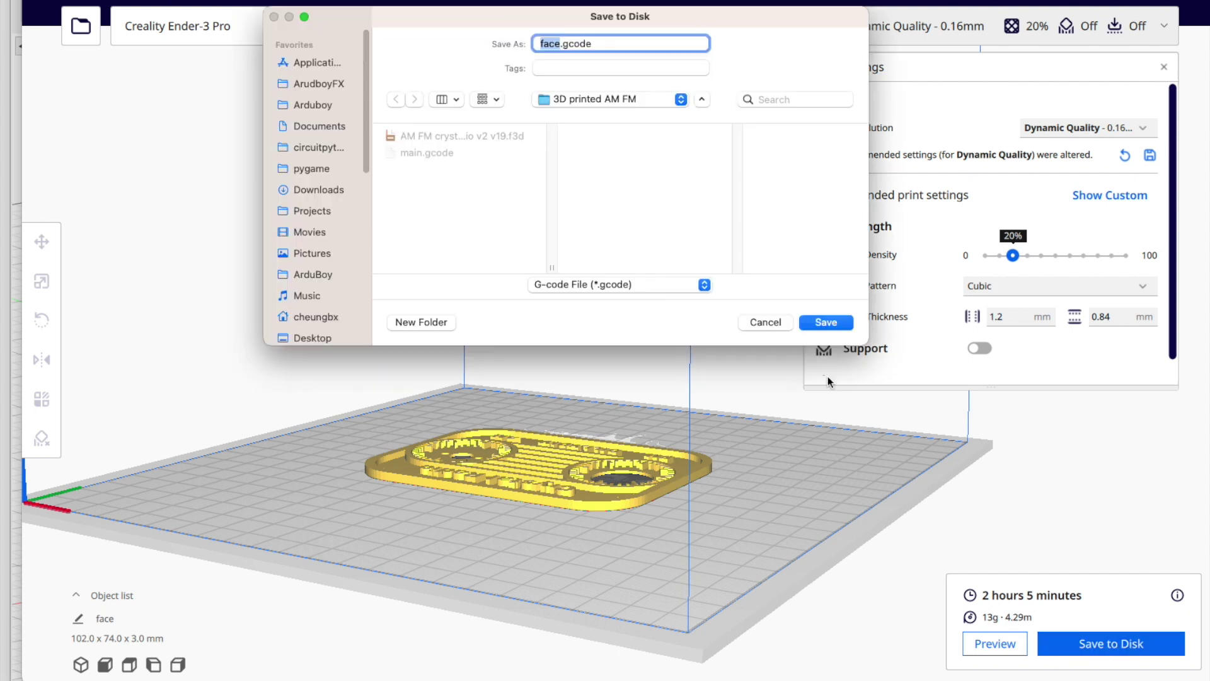
{"action": "left_click", "coordinate": [833, 326]}
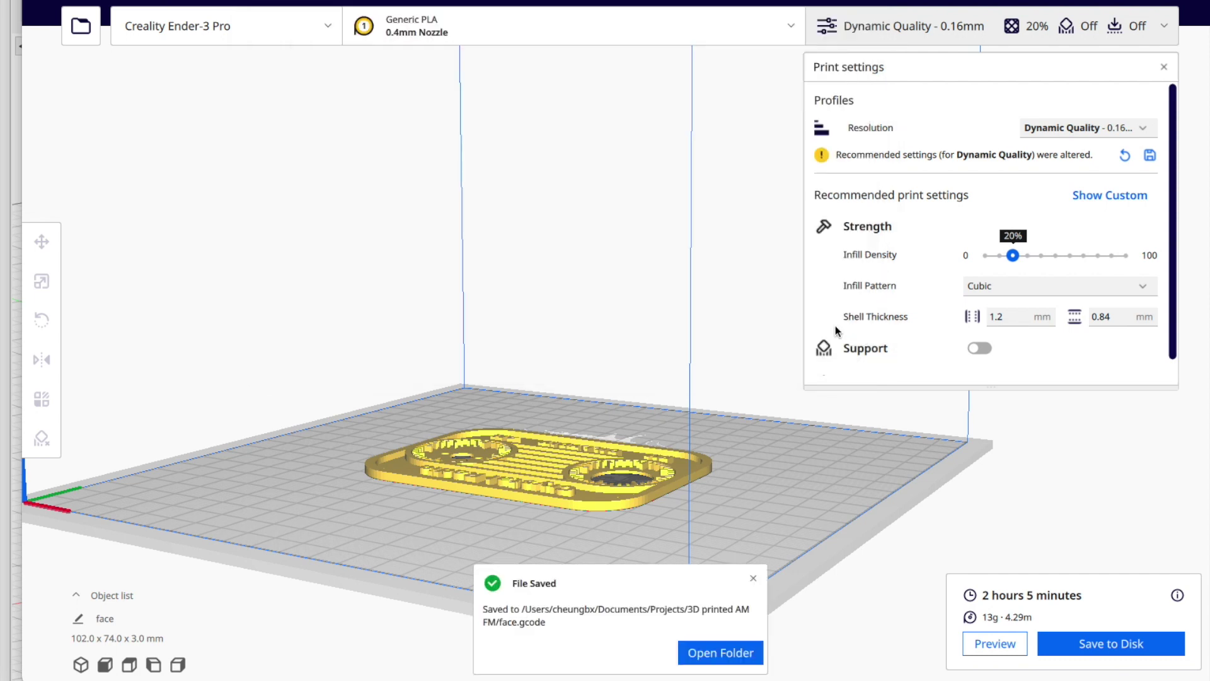
{"action": "left_click", "coordinate": [754, 578]}
{"action": "right_click", "coordinate": [734, 494]}
- Clear the face plate and send AM Knob:1 to the slicer as a millimetre binary STL
{"action": "left_click", "coordinate": [761, 547]}
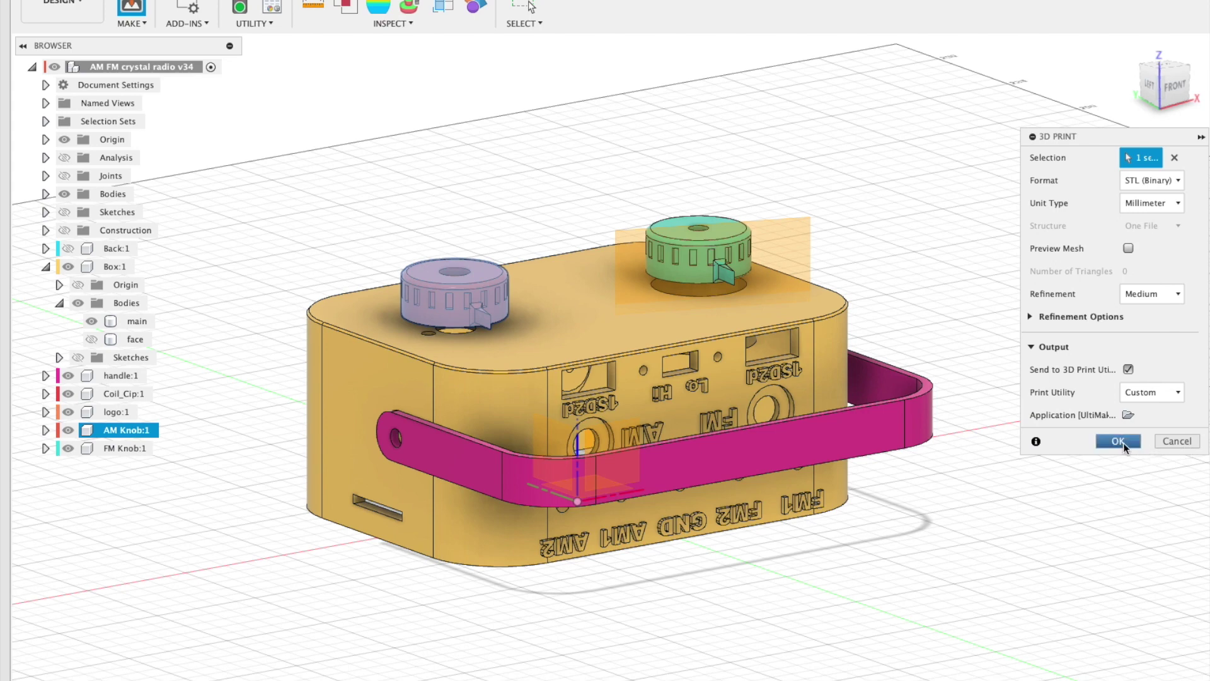
{"action": "left_click", "coordinate": [1124, 442]}
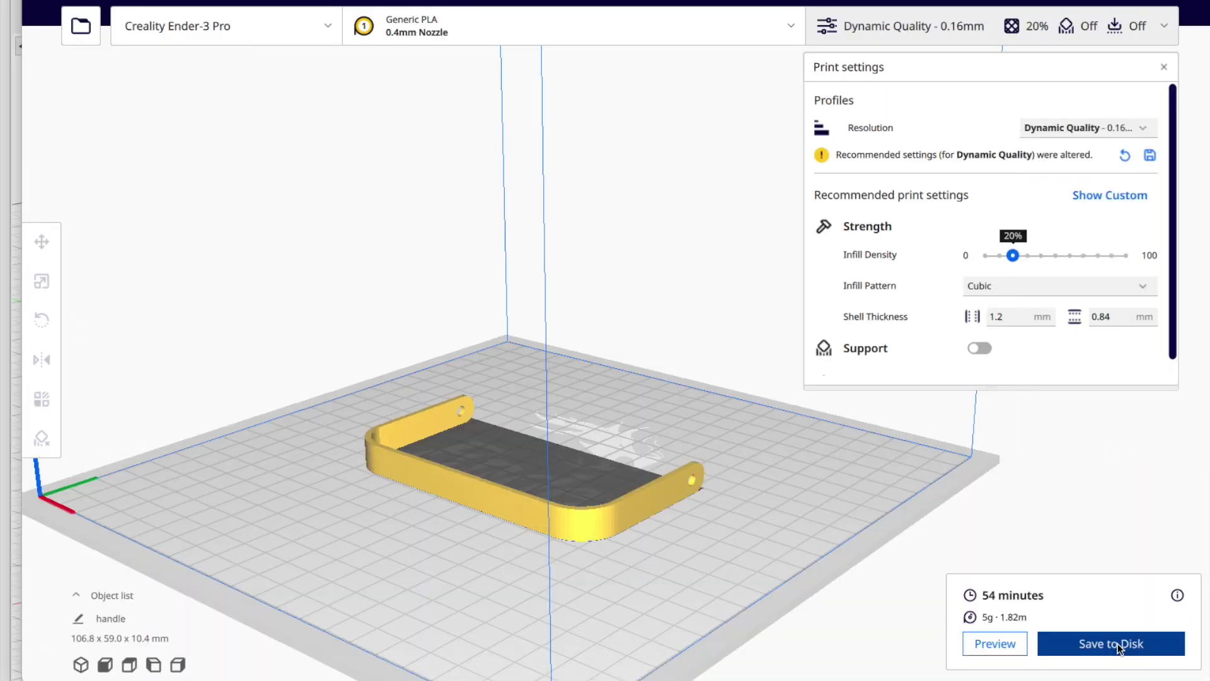
- Save the sliced handle (54 minutes, 5 g) as handle.gcode and clear the build plate
{"action": "left_click", "coordinate": [1116, 643]}
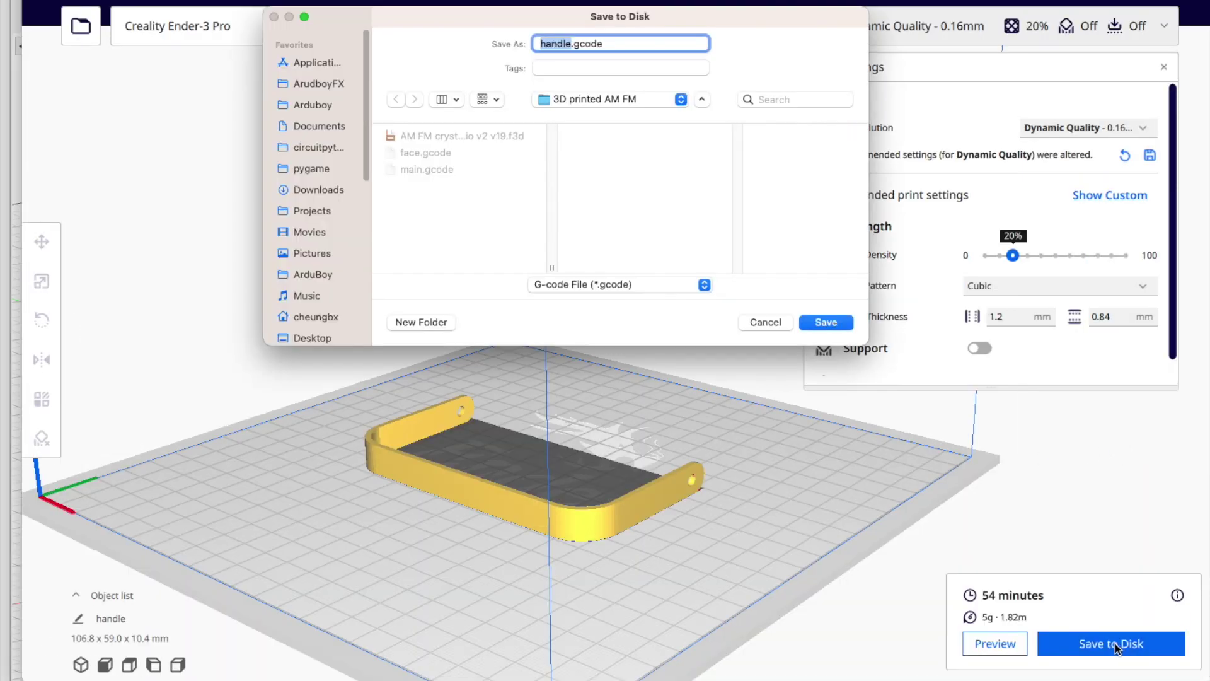
{"action": "left_click", "coordinate": [806, 325]}
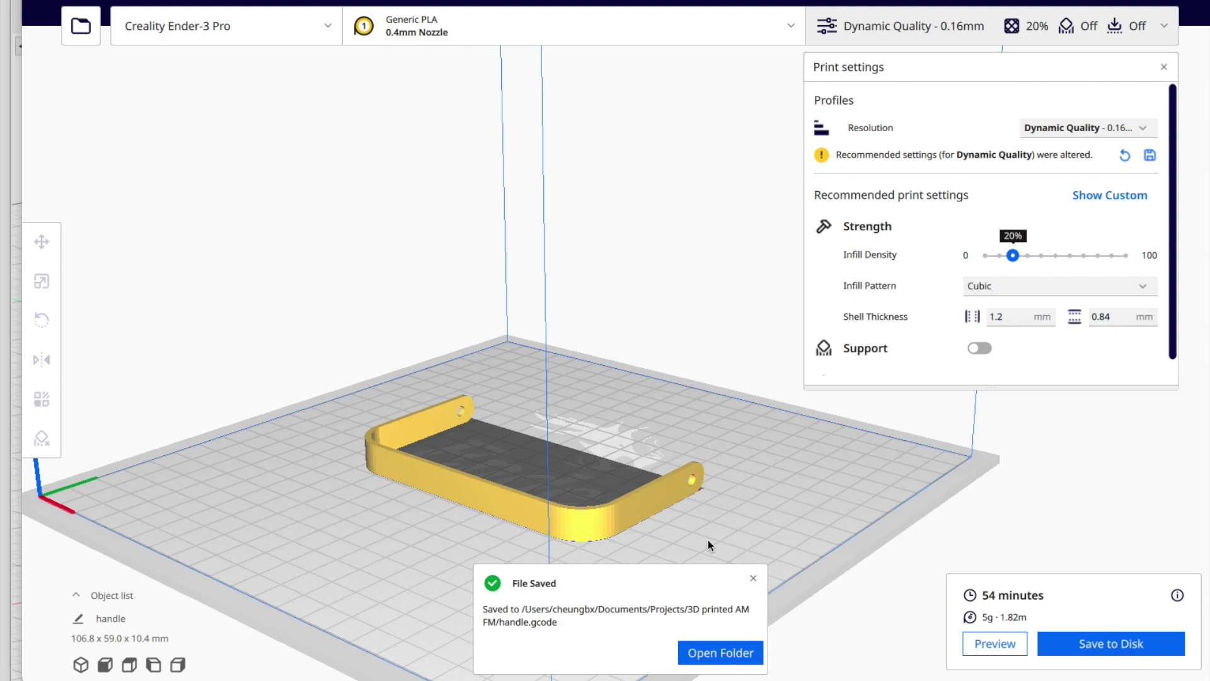
{"action": "left_click", "coordinate": [754, 577]}
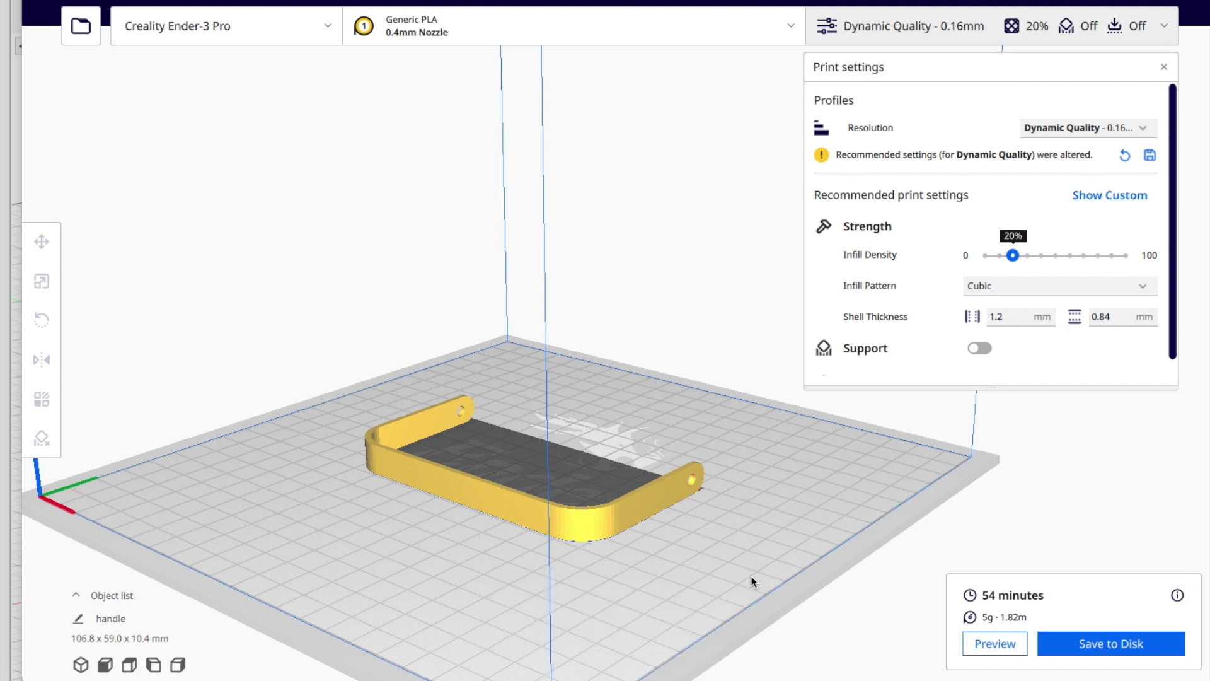
{"action": "right_click", "coordinate": [327, 343]}
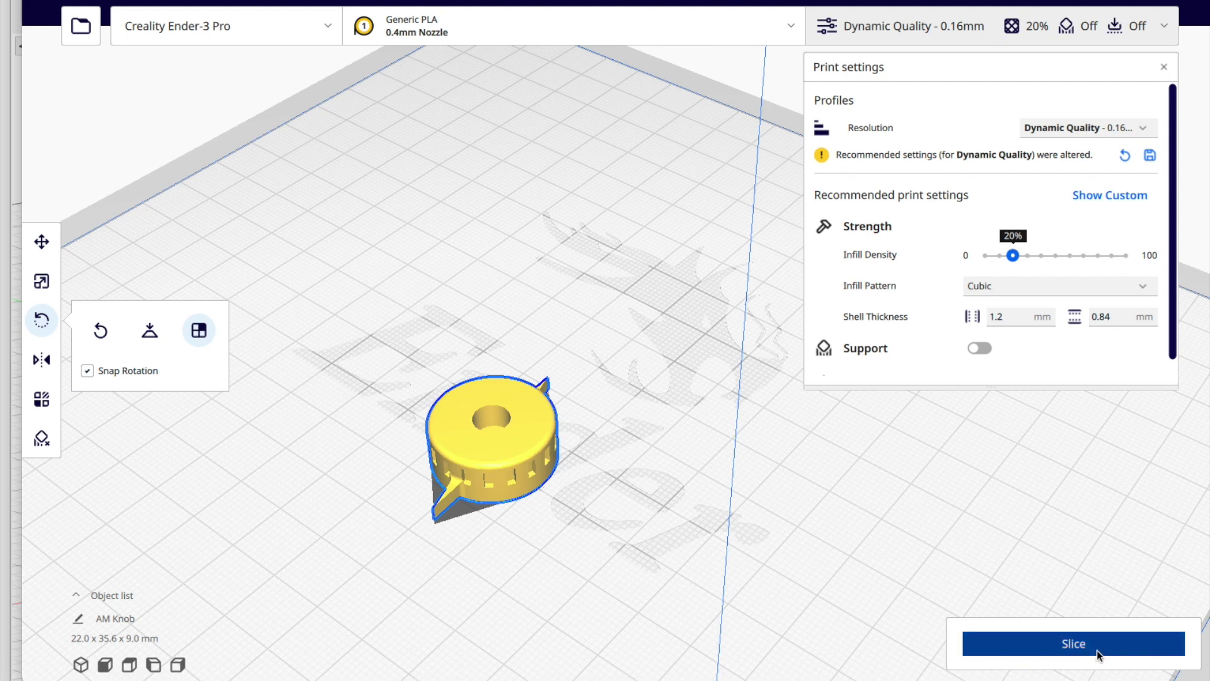
- Slice the AM Knob and FM Knob, saving the FM Knob (26 minutes, 2 g) as FM Knob.gcode
{"action": "left_click", "coordinate": [1096, 649]}
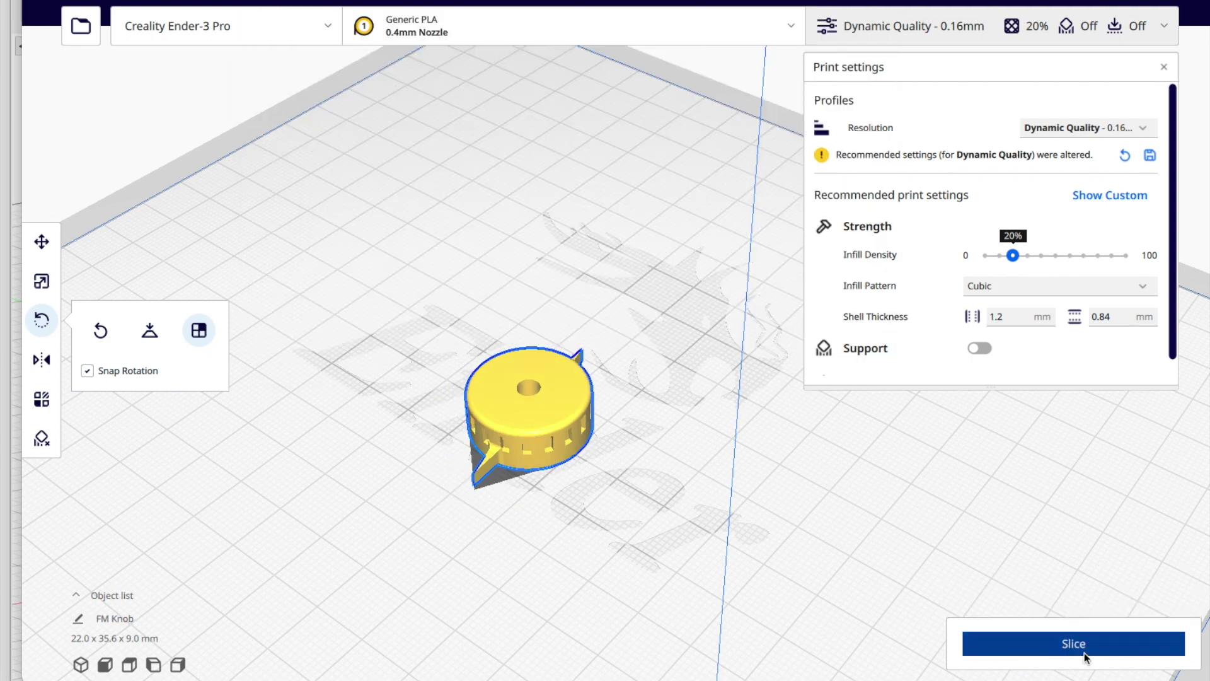
{"action": "left_click", "coordinate": [984, 642]}
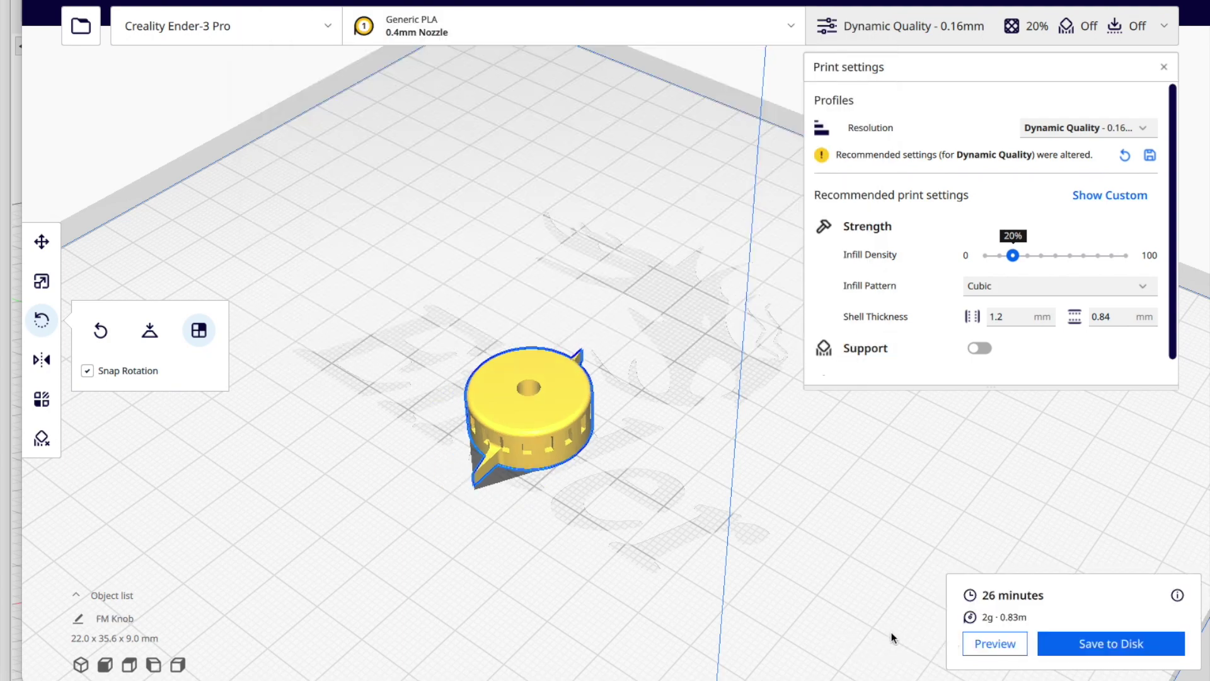
{"action": "left_click", "coordinate": [1102, 635]}
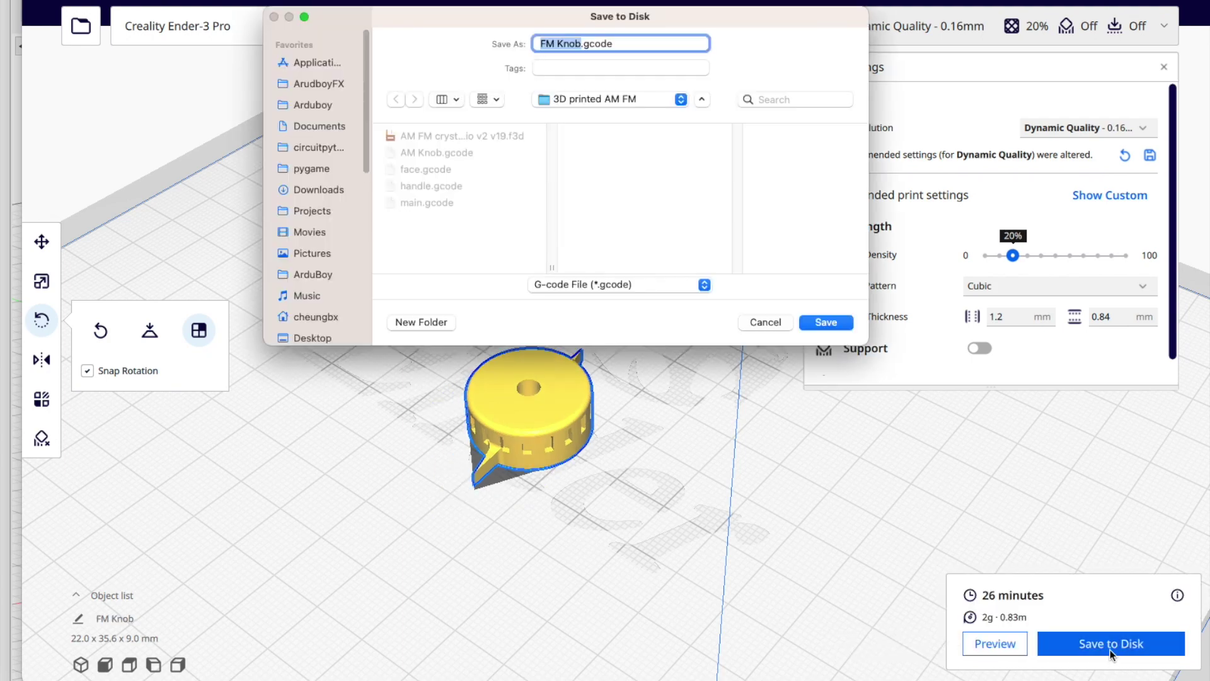
{"action": "left_click", "coordinate": [825, 323]}
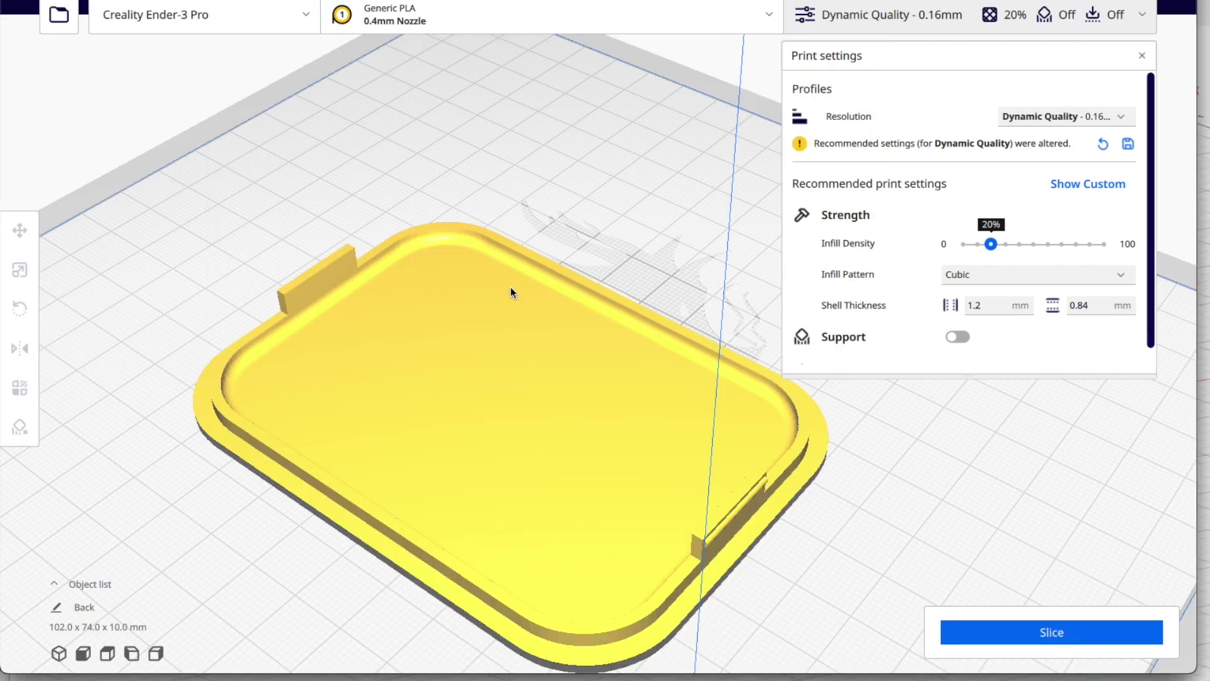
{"action": "scroll", "coordinate": [564, 372], "scroll_direction": "up", "scroll_amount": 3}
{"action": "scroll", "coordinate": [567, 371], "scroll_direction": "down", "scroll_amount": 5}
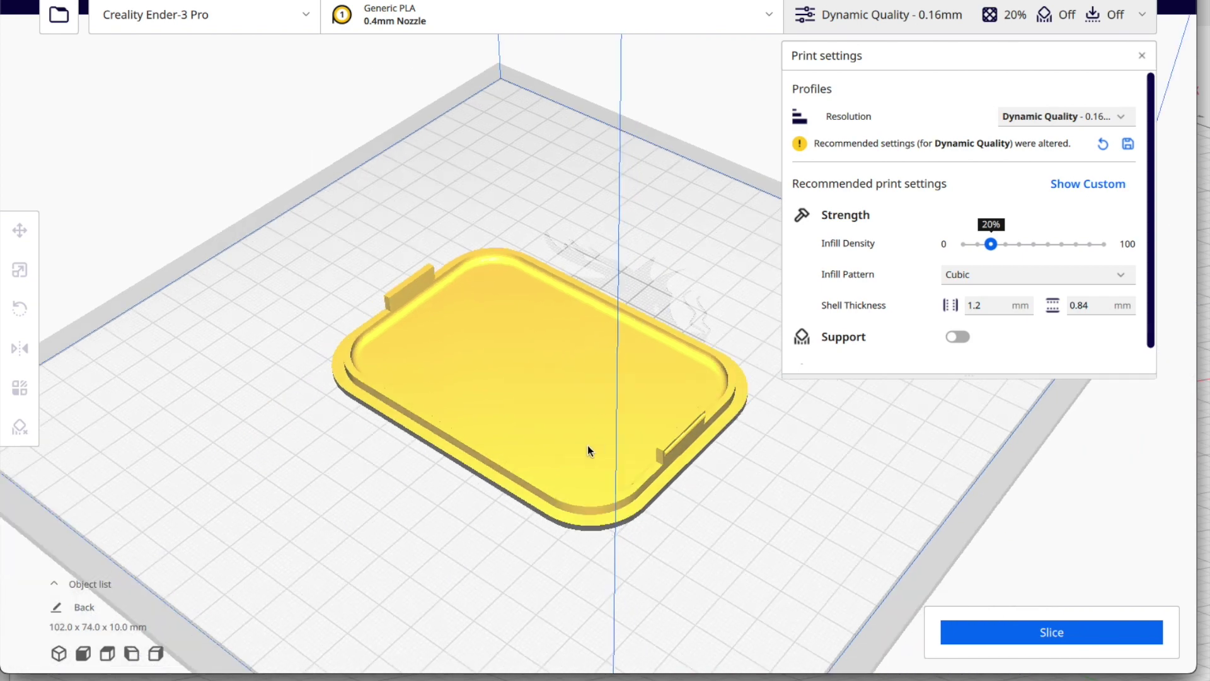
{"action": "right_click_drag", "start_coordinate": [587, 445], "coordinate": [557, 442]}
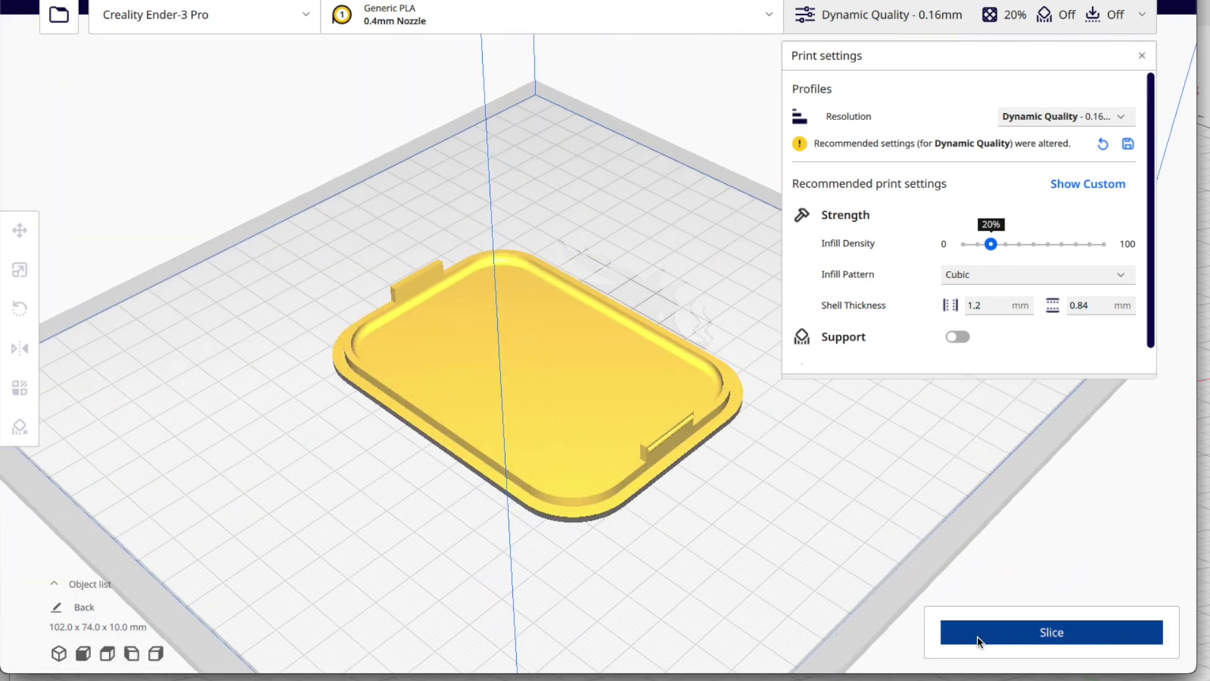
- Slice the 102 x 74 x 10 mm Back panel and open its save dialog for Back.gcode
{"action": "left_click", "coordinate": [945, 631]}
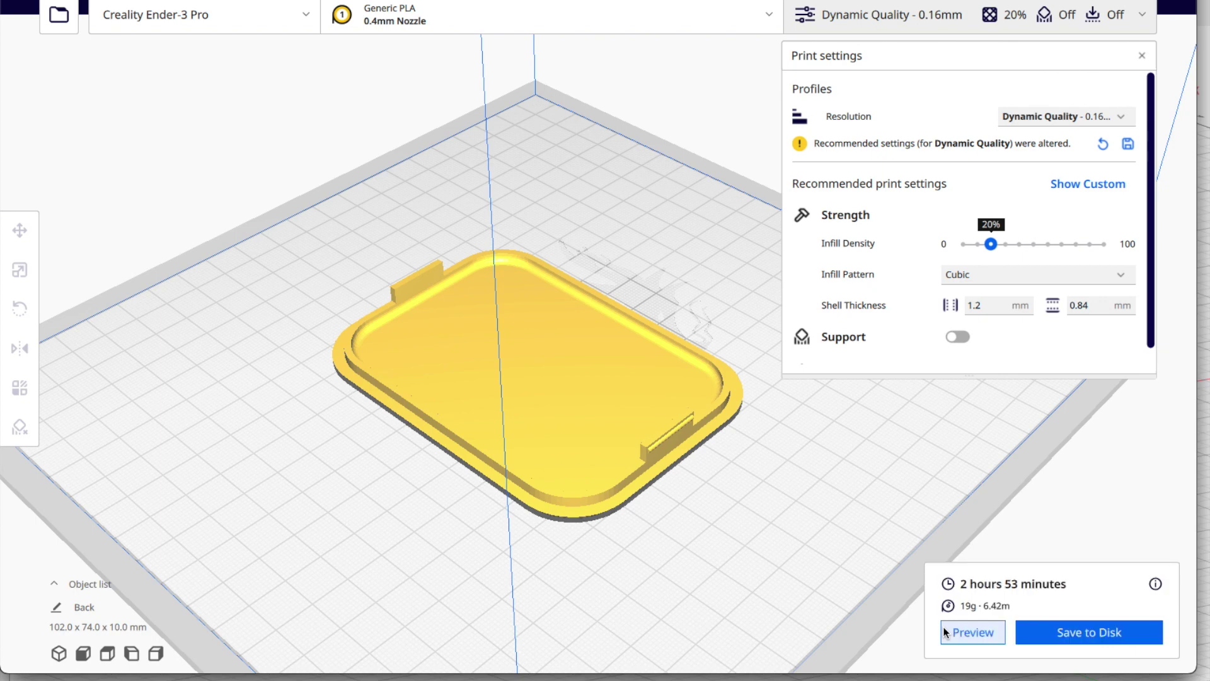
{"action": "left_click", "coordinate": [1096, 635]}
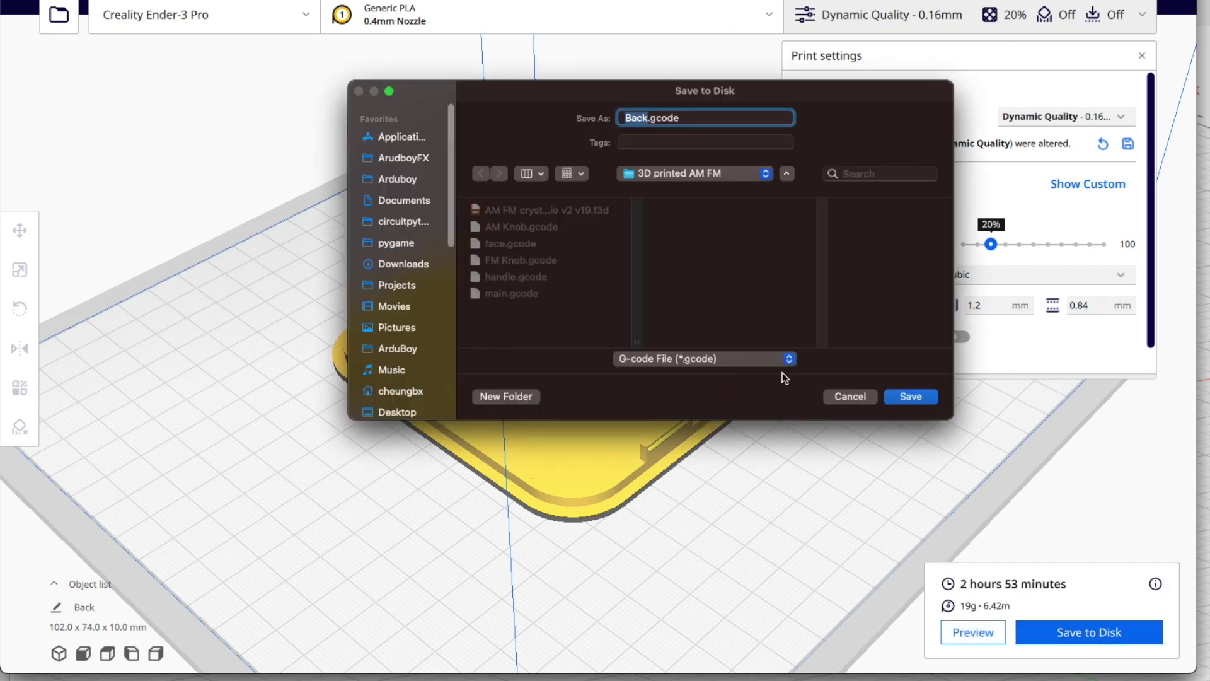